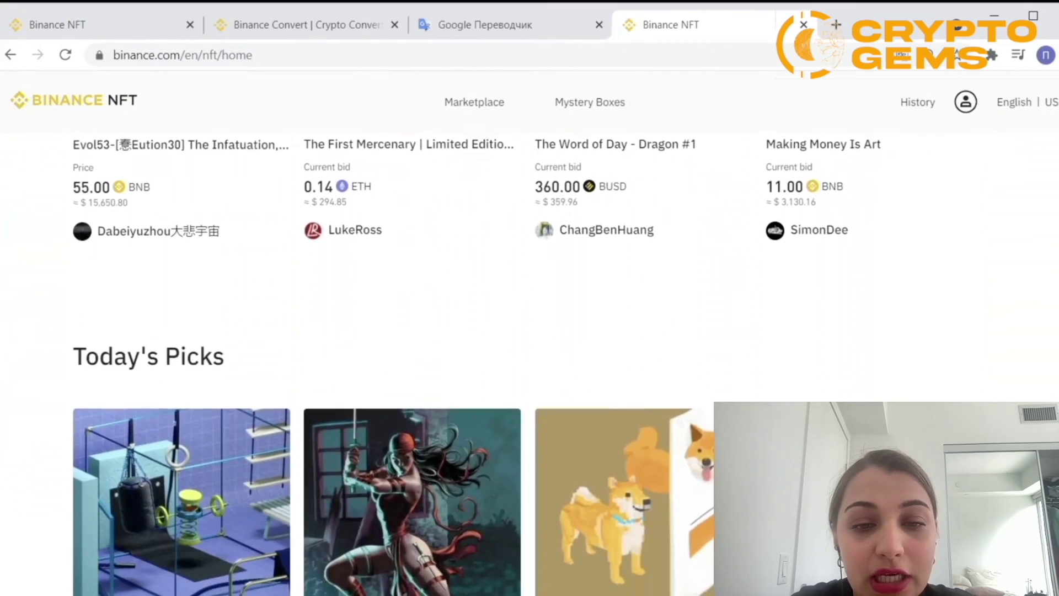
Look through the Binance NFT home page, from Today's Picks to the Beginner's Guide and back to the Genesis banner.
scroll(530, 331, down, 4)
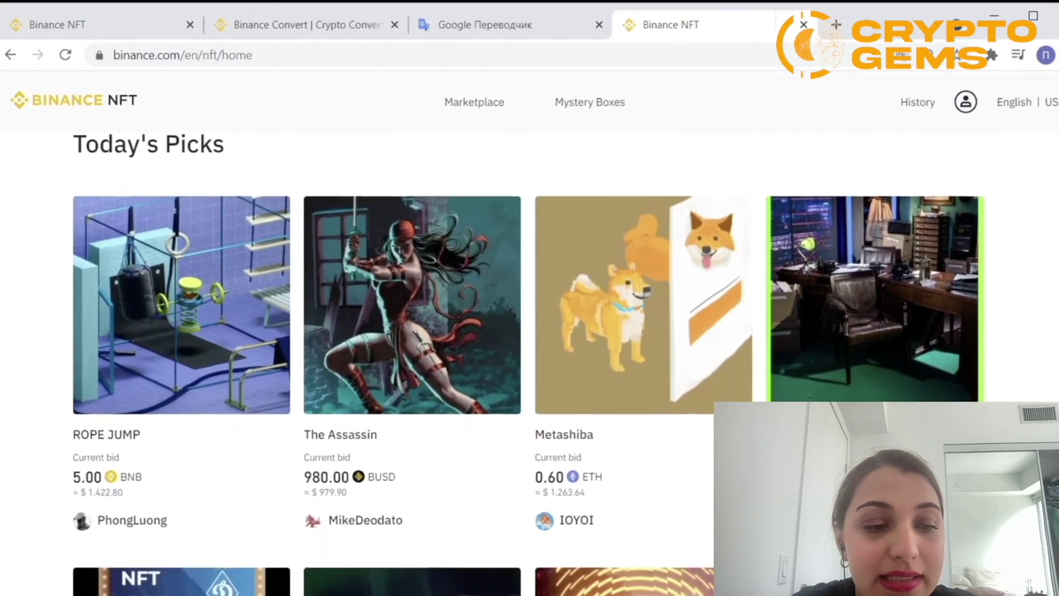
scroll(530, 331, down, 5)
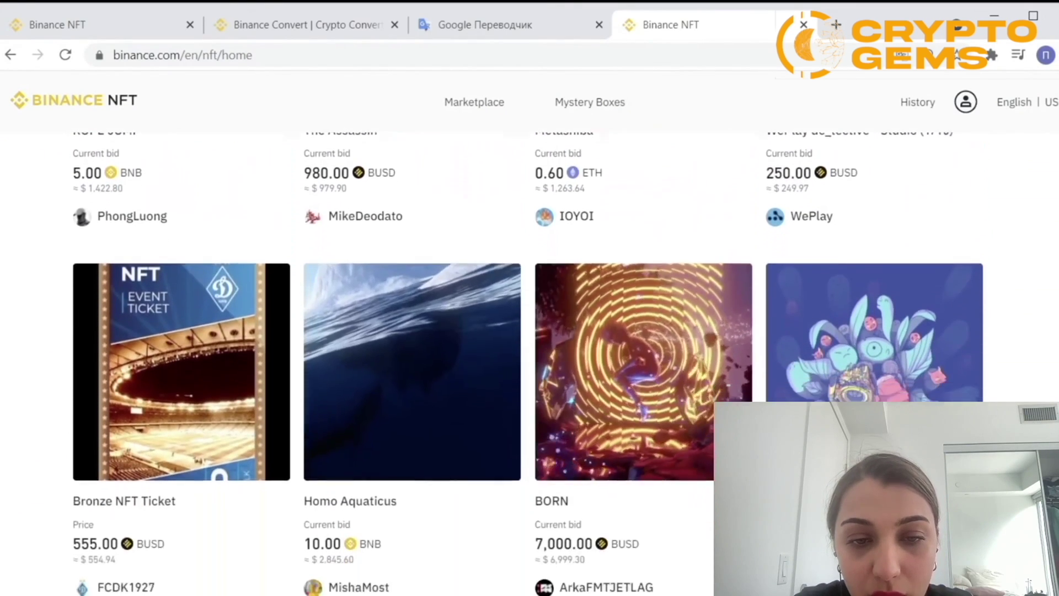
scroll(530, 332, down, 5)
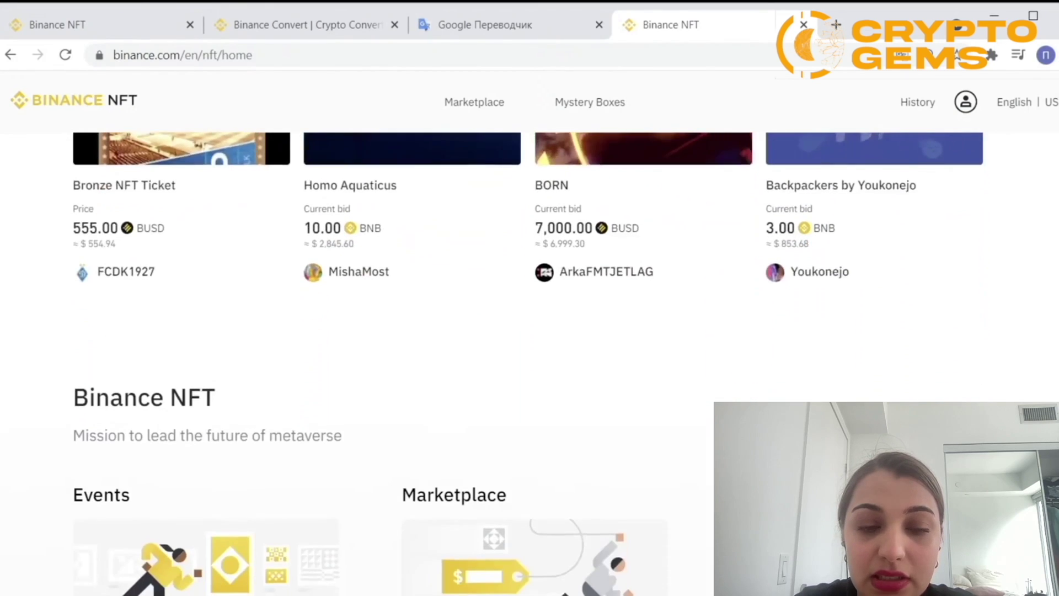
scroll(529, 331, down, 6)
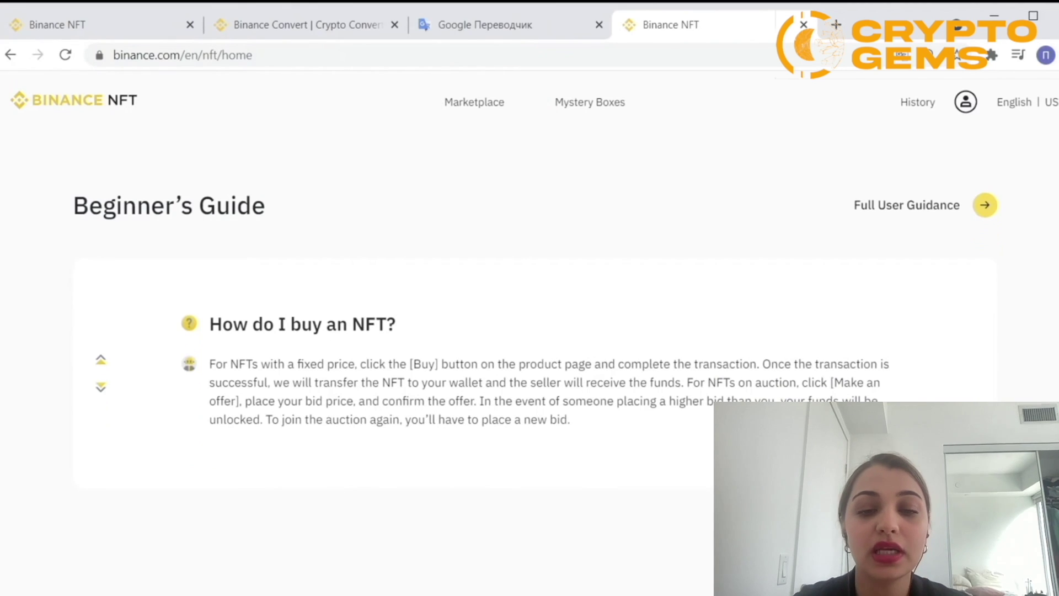
scroll(530, 331, up, 4)
scroll(530, 331, up, 2)
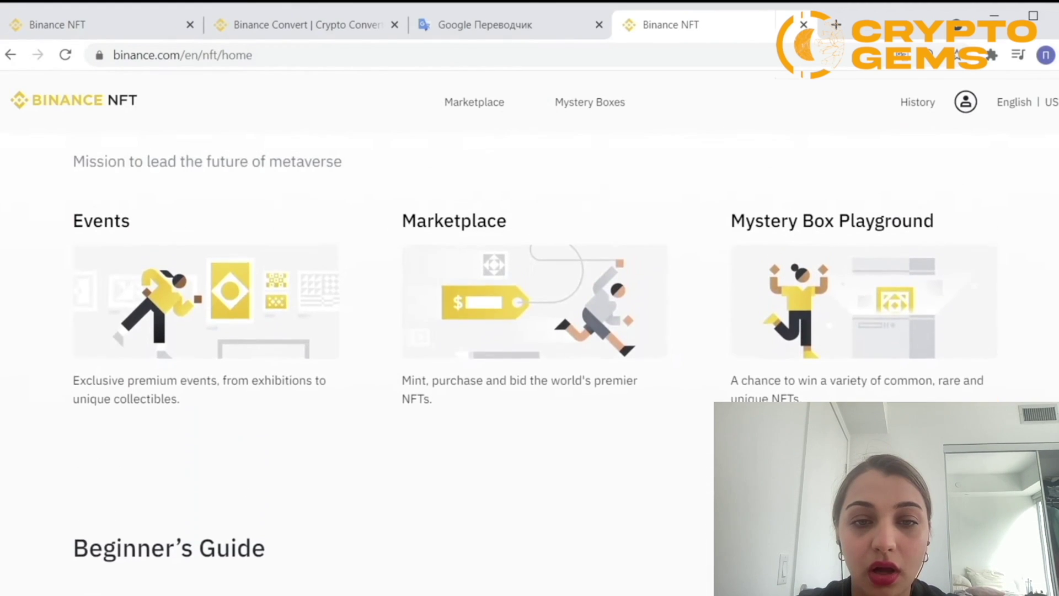
scroll(530, 331, up, 7)
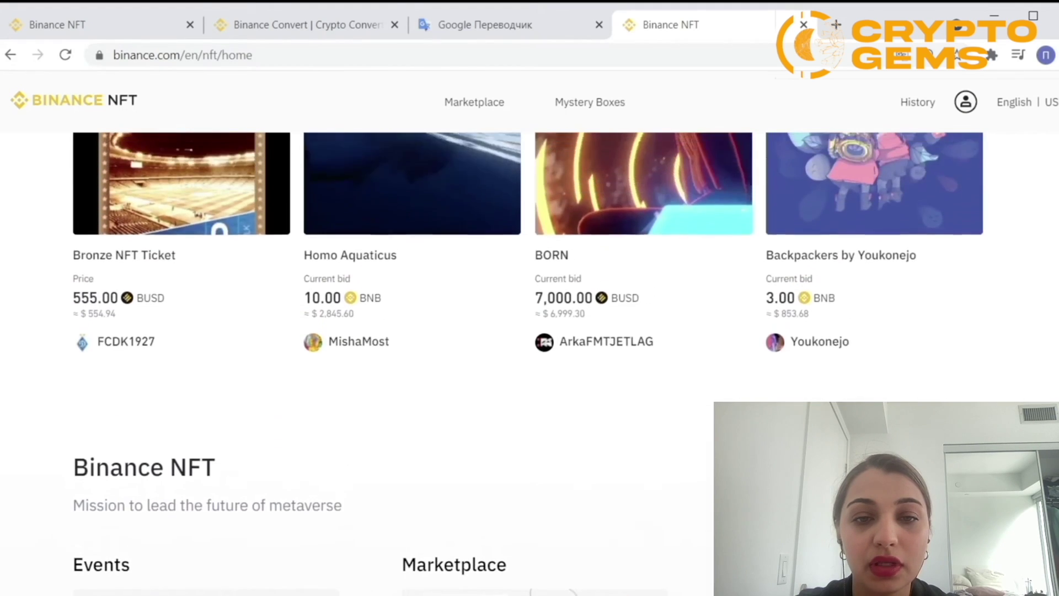
scroll(530, 331, up, 2)
scroll(530, 331, up, 5)
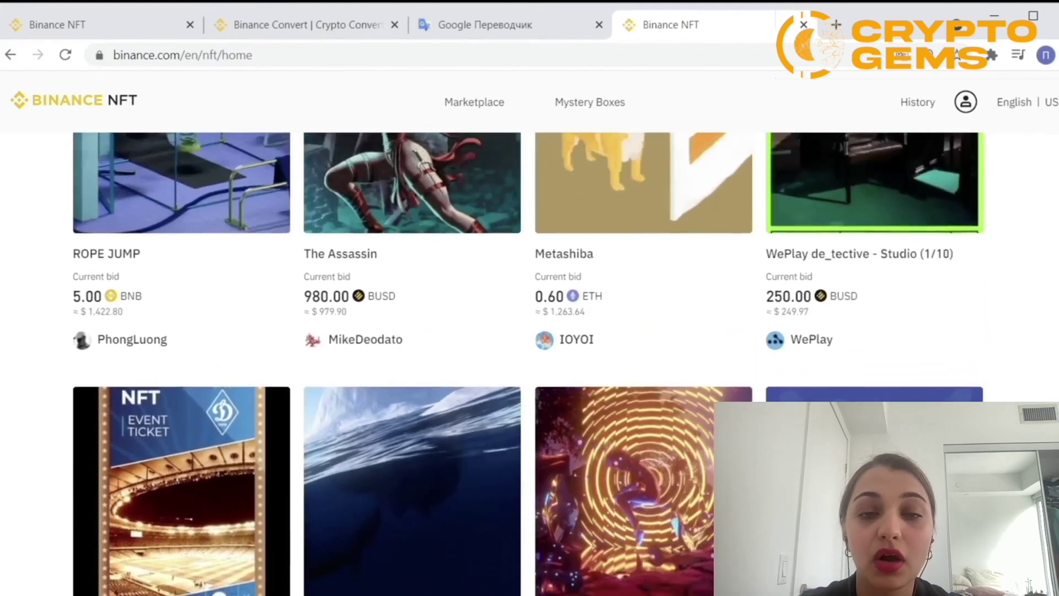
scroll(530, 332, up, 7)
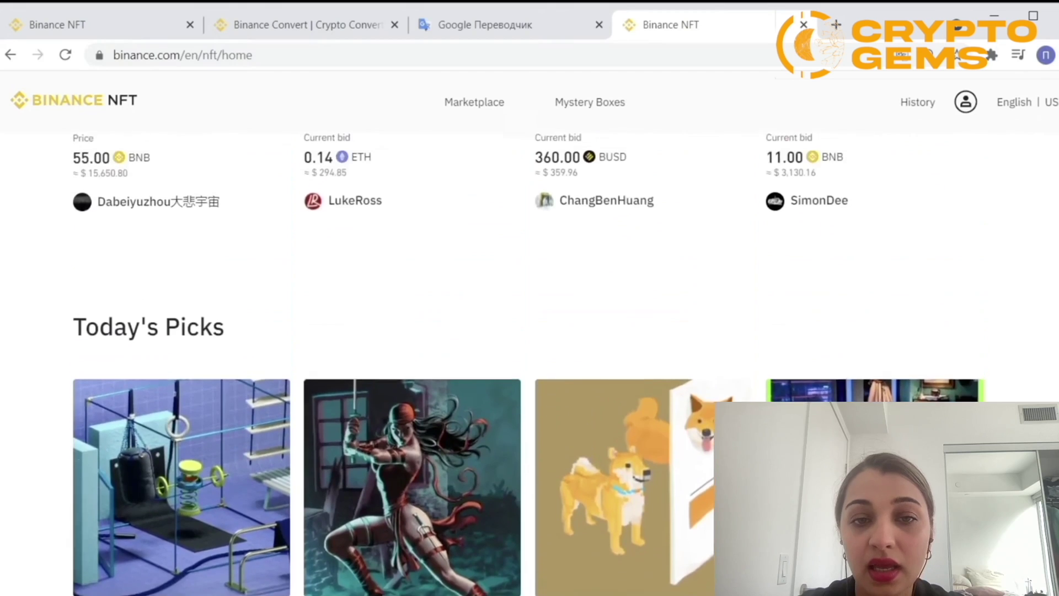
scroll(529, 331, up, 6)
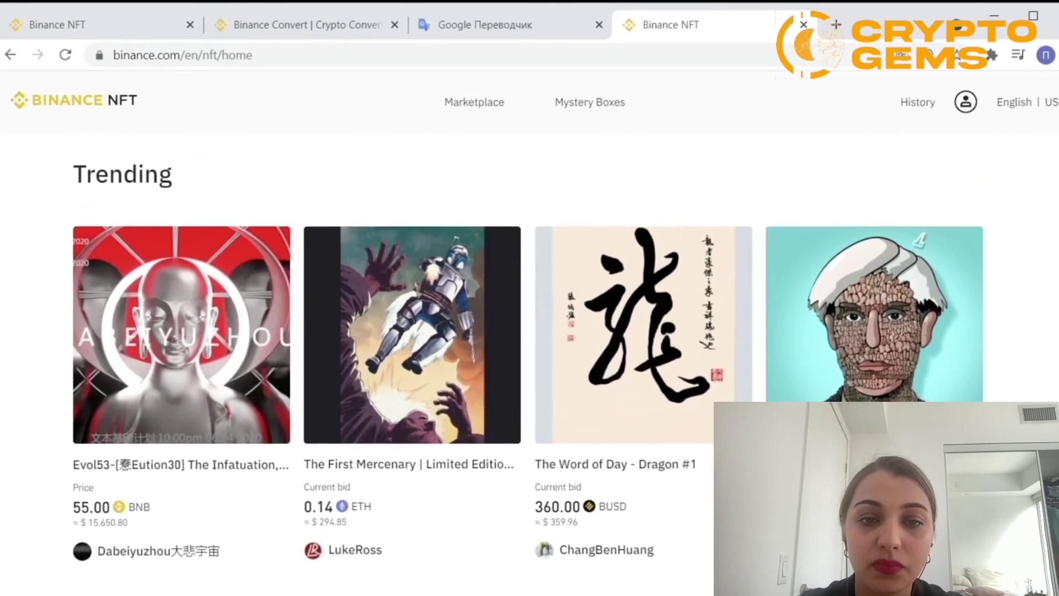
scroll(530, 331, up, 3)
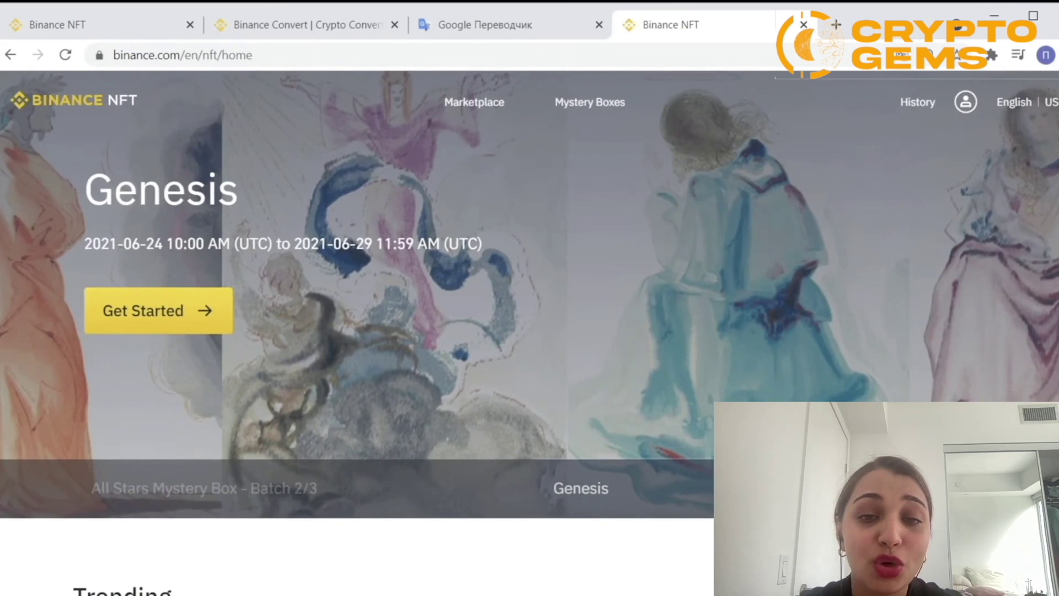
Review the home page's Trending and Today's Picks listings, the Beginner's Guide on buying an NFT and the featured event banners.
scroll(530, 331, down, 6)
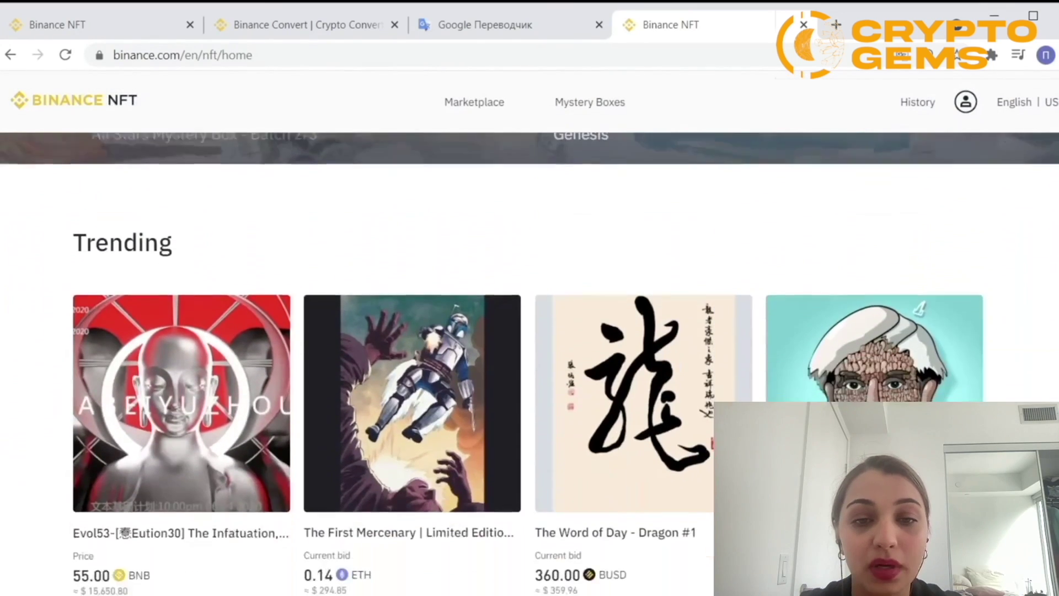
scroll(530, 332, down, 5)
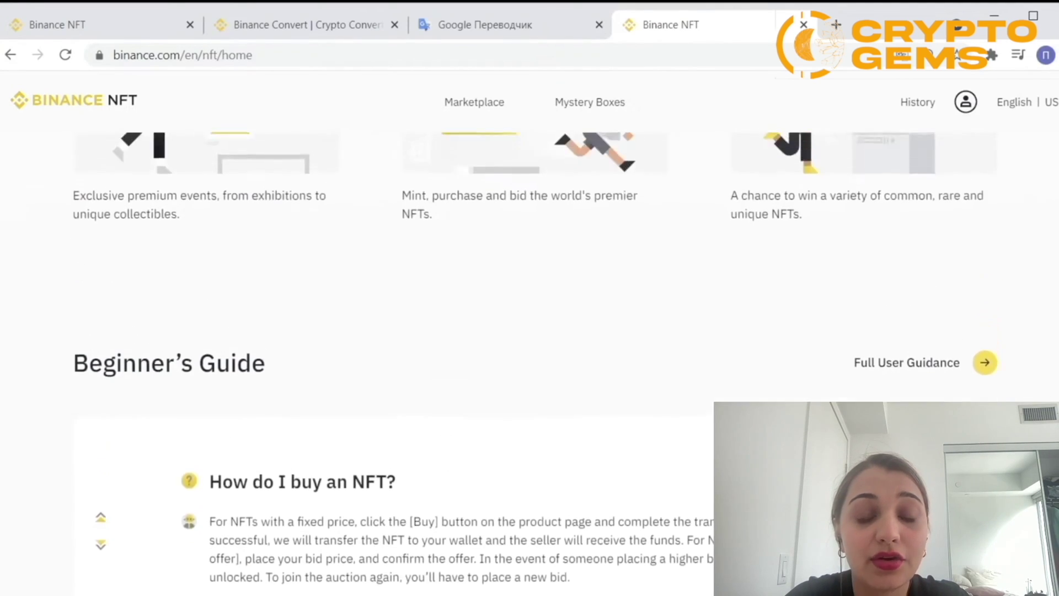
scroll(531, 332, up, 2)
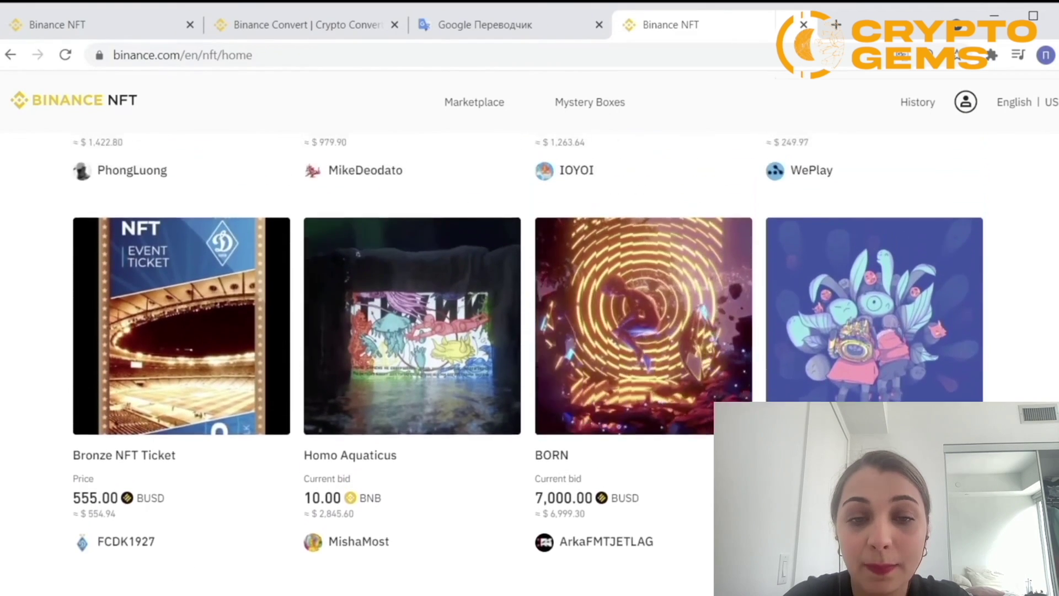
scroll(529, 331, up, 6)
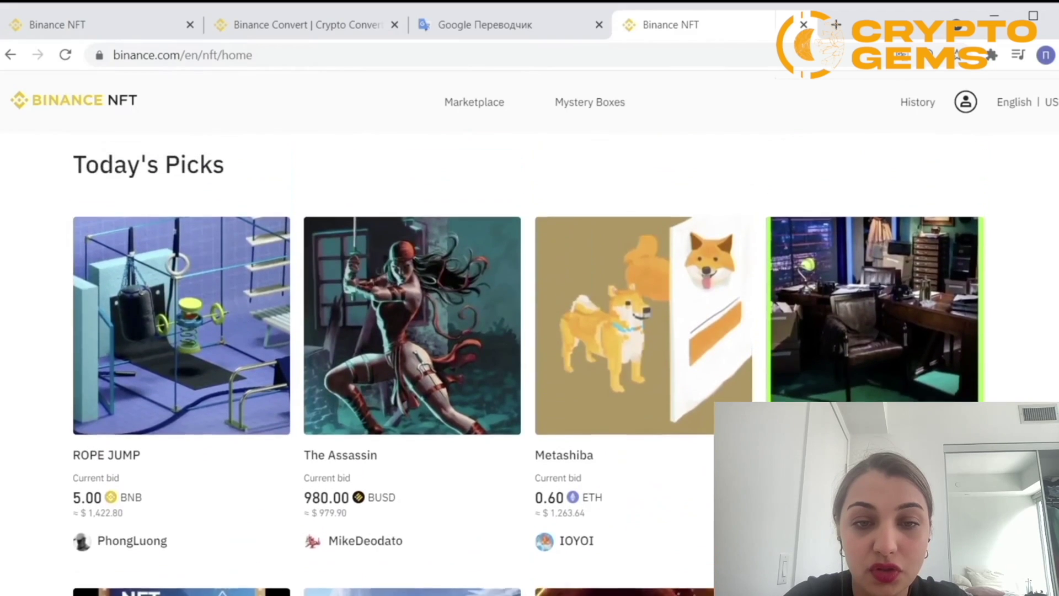
scroll(529, 331, up, 7)
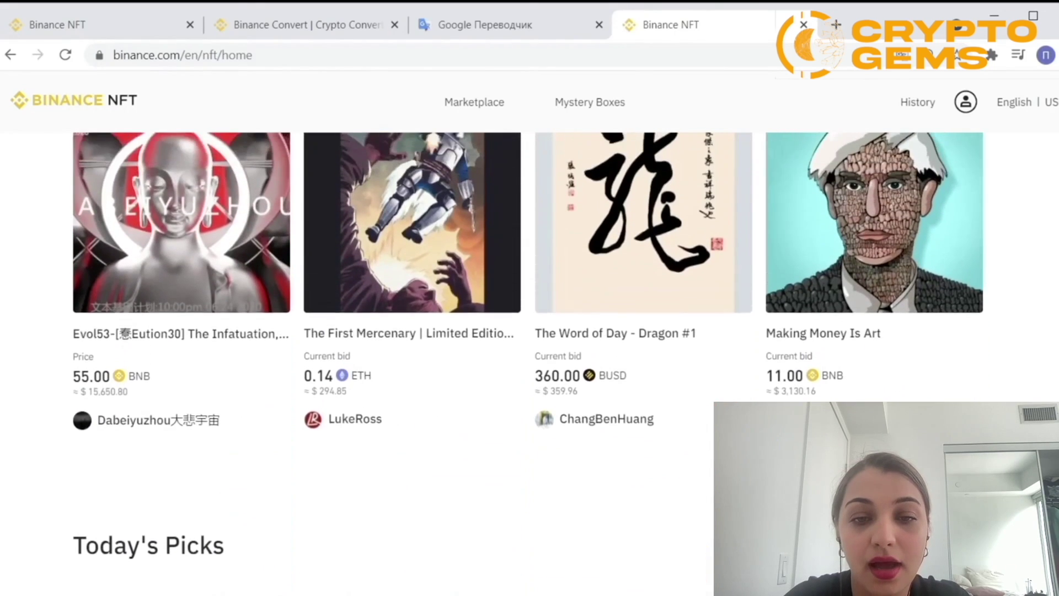
scroll(529, 331, up, 7)
scroll(530, 332, up, 3)
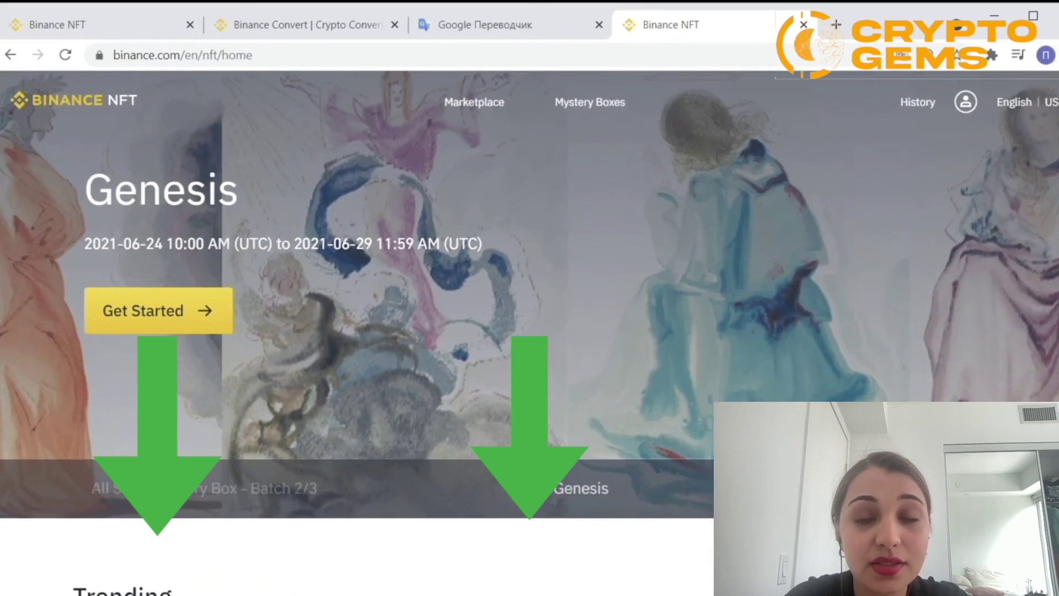
scroll(529, 331, down, 5)
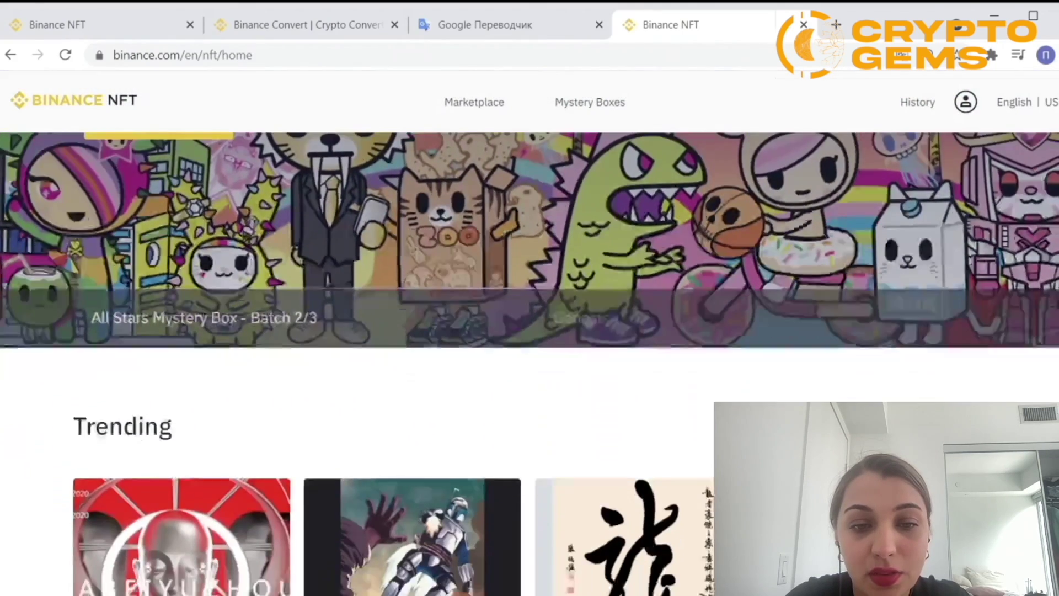
scroll(529, 331, down, 6)
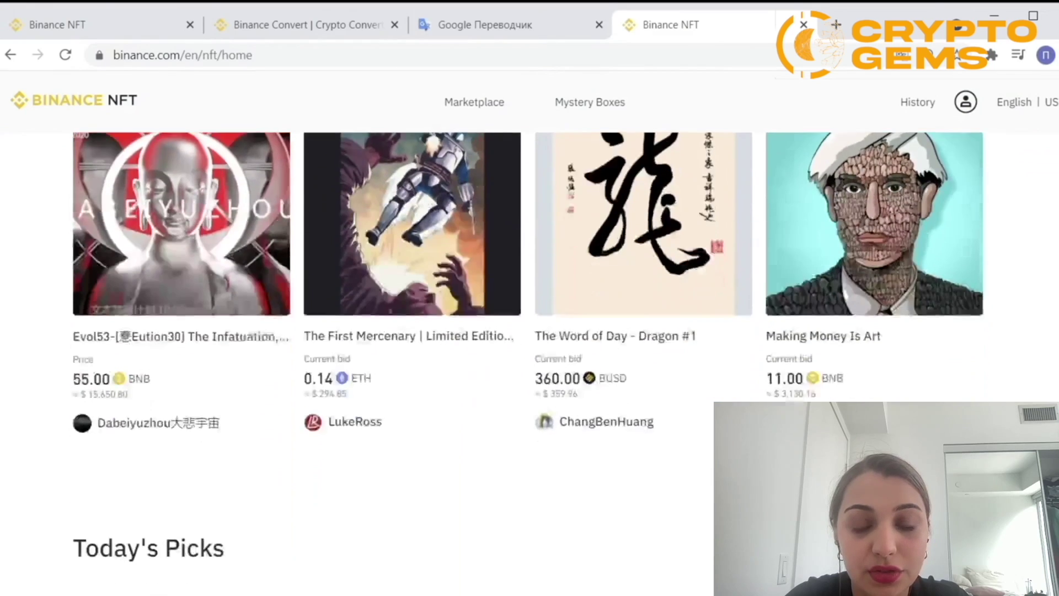
scroll(529, 330, down, 3)
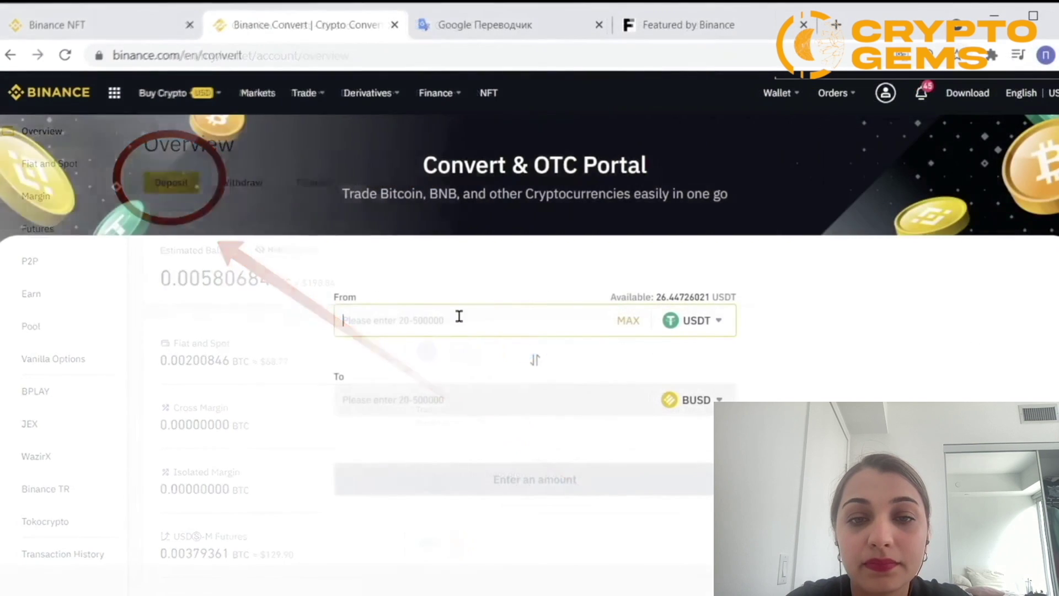
Convert 20 USDT to BUSD in the Convert & OTC Portal and view the status of the conversion.
click(508, 401)
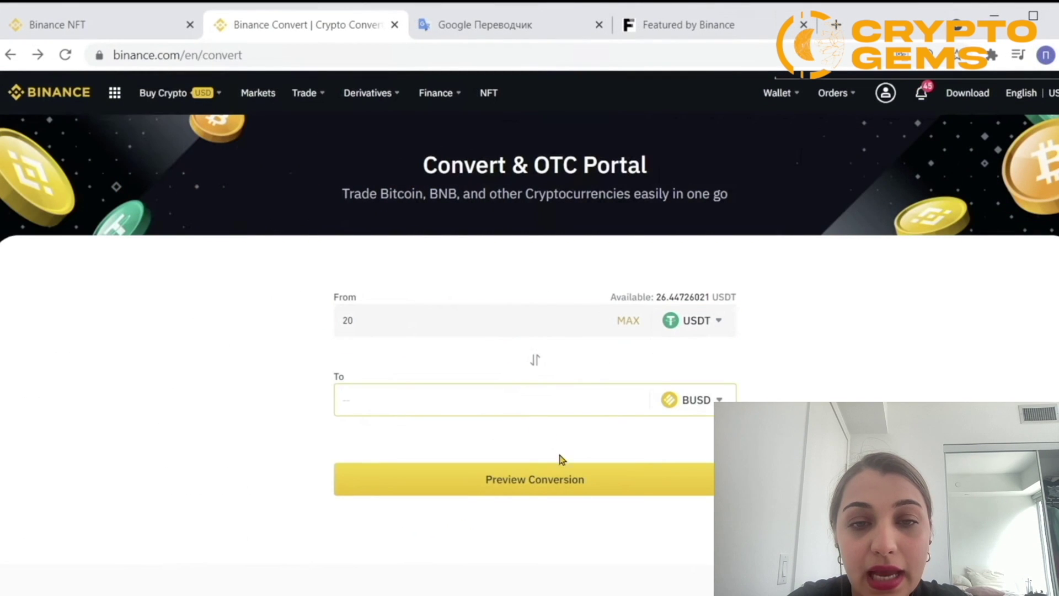
click(558, 469)
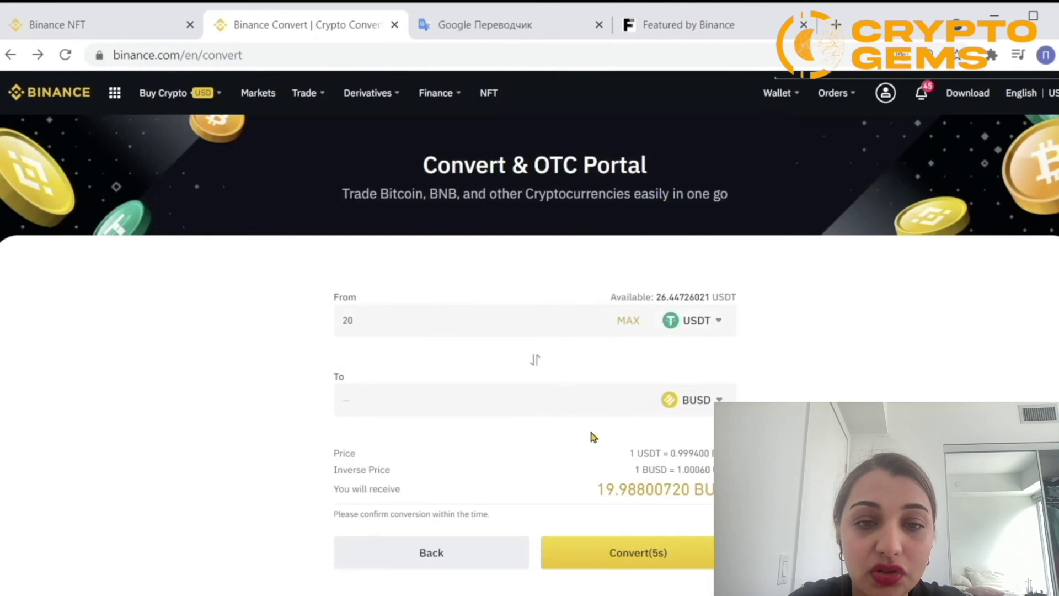
click(643, 551)
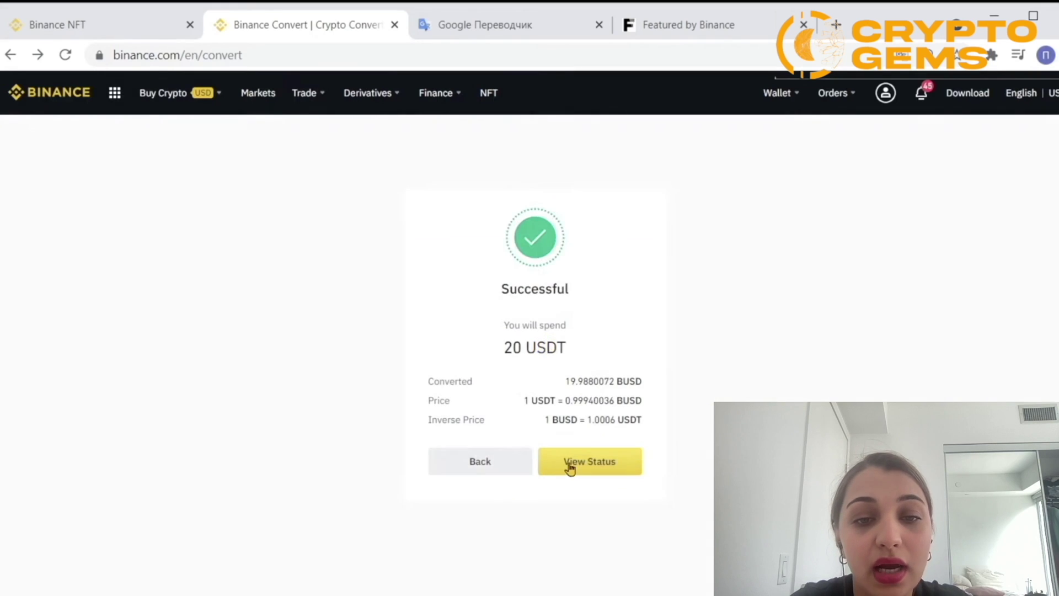
click(570, 472)
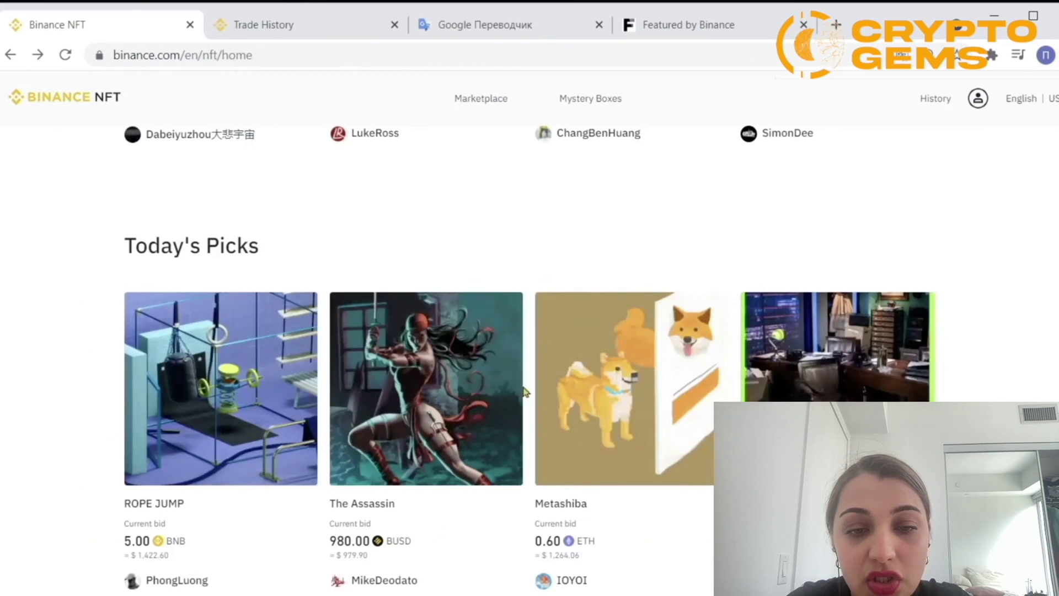
Open The Assassin auction from Today's Picks on Binance NFT, inspect its bid form and close the form without bidding.
click(446, 426)
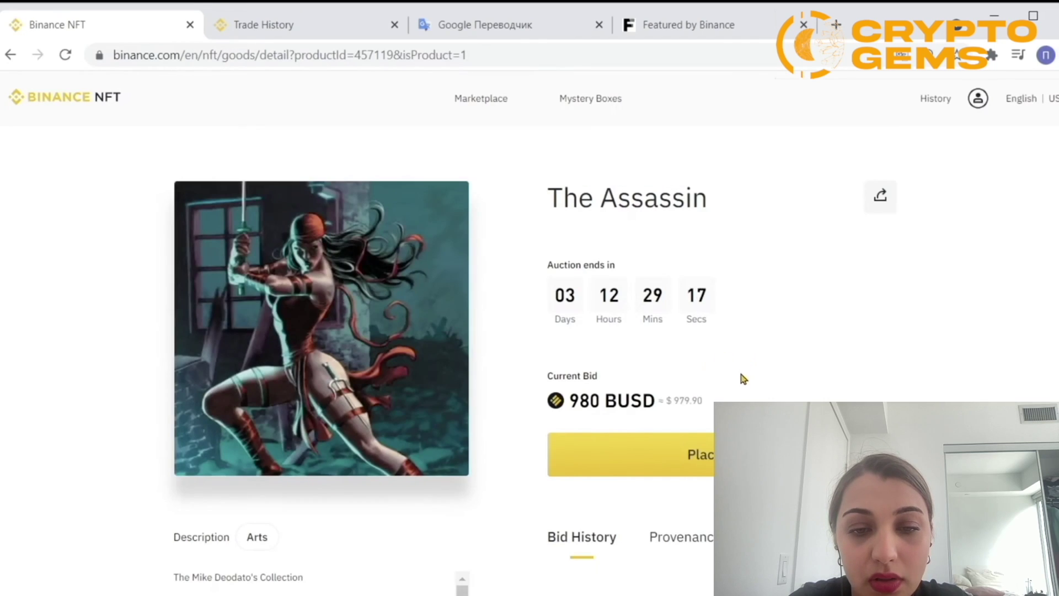
scroll(739, 375, down, 2)
click(728, 368)
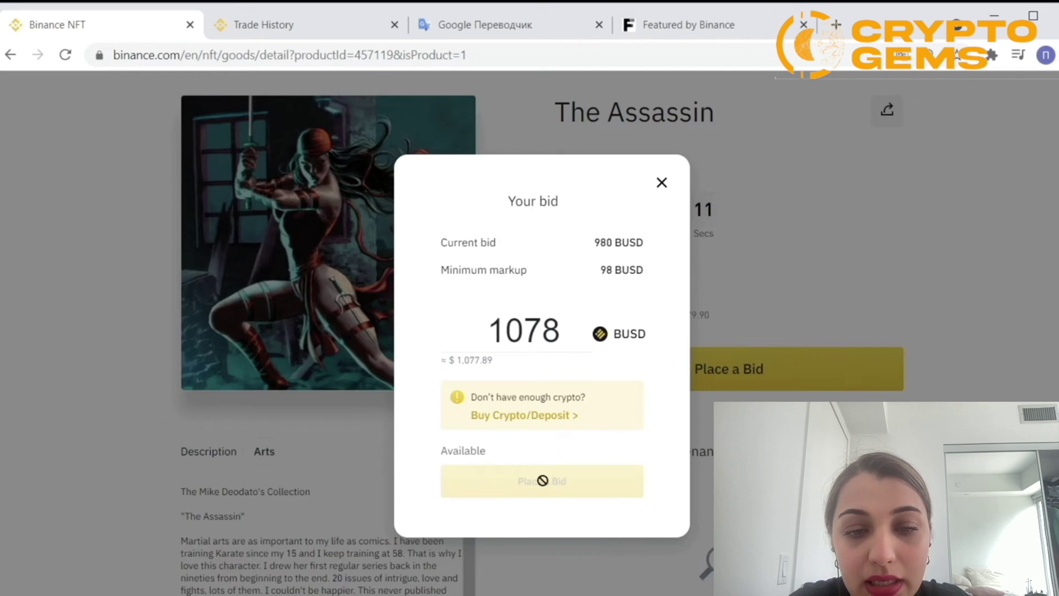
click(662, 183)
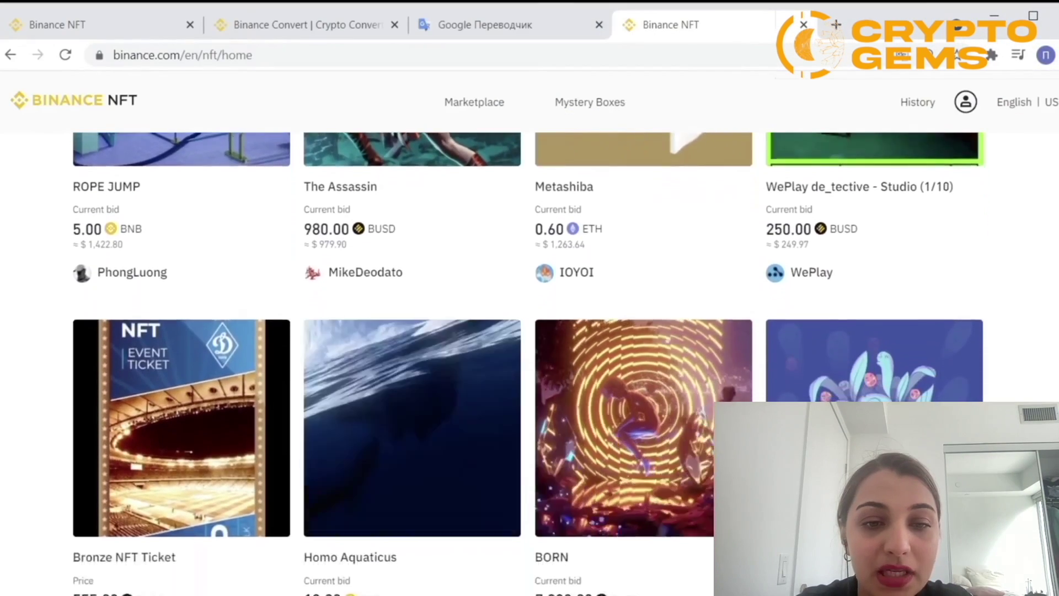
Review the Binance NFT home page down to the Beginner's Guide, and examine the home page of the Featured by Binance marketplace.
scroll(530, 363, down, 6)
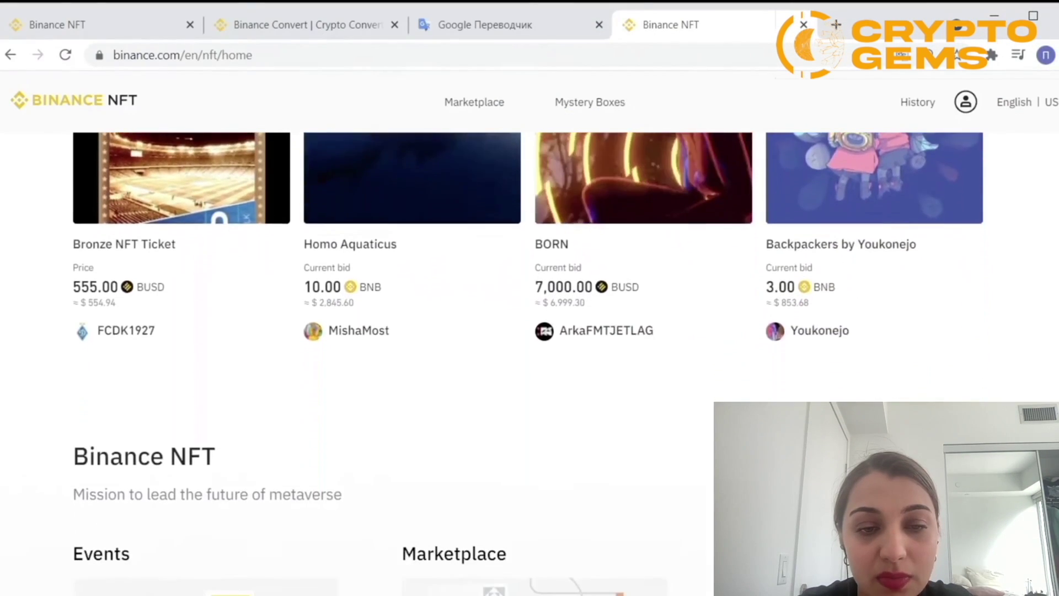
scroll(529, 355, down, 8)
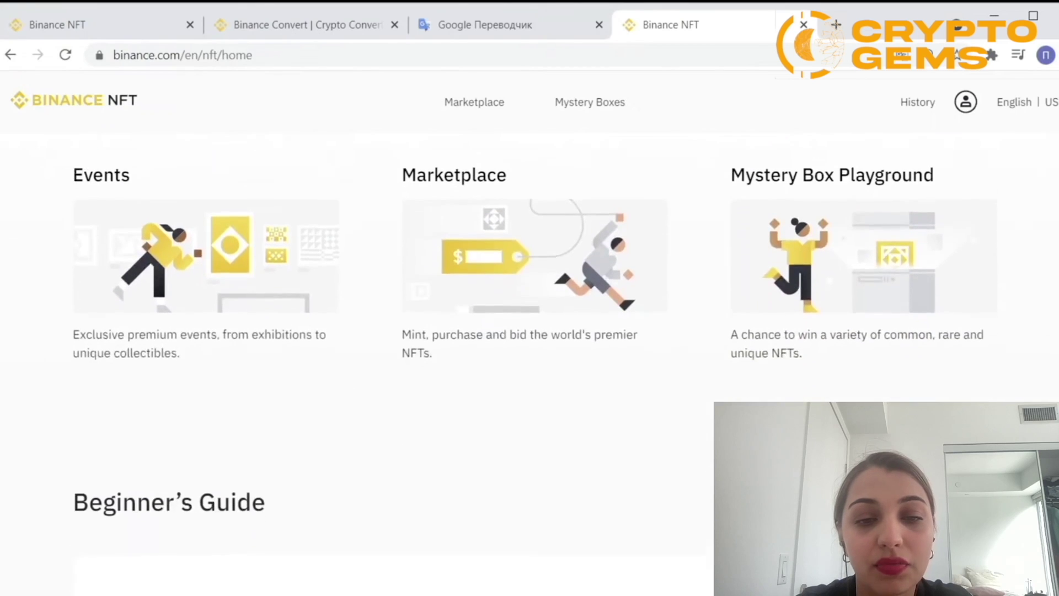
scroll(529, 354, down, 4)
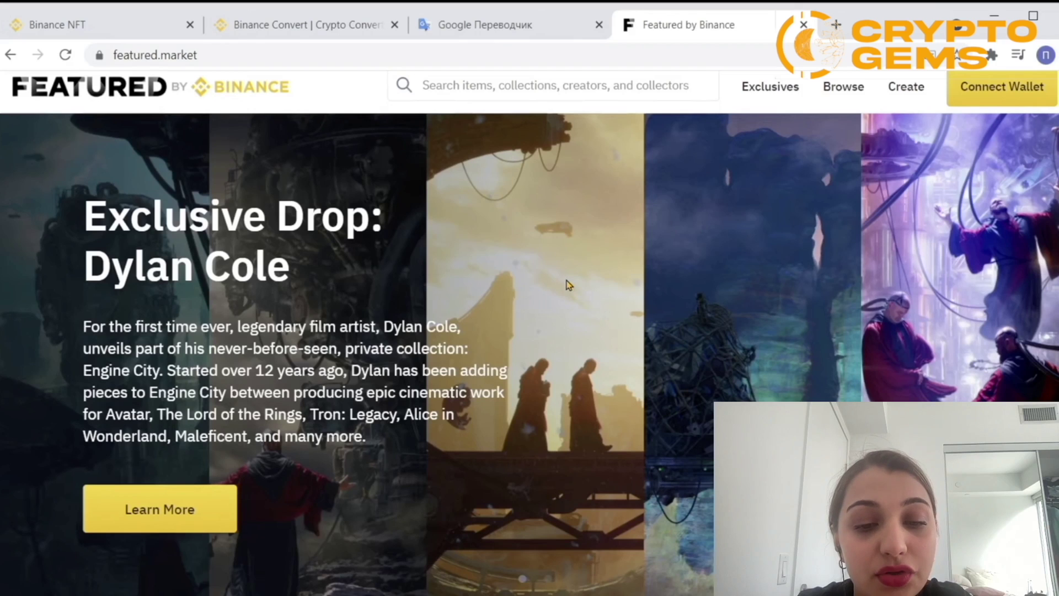
scroll(568, 285, down, 4)
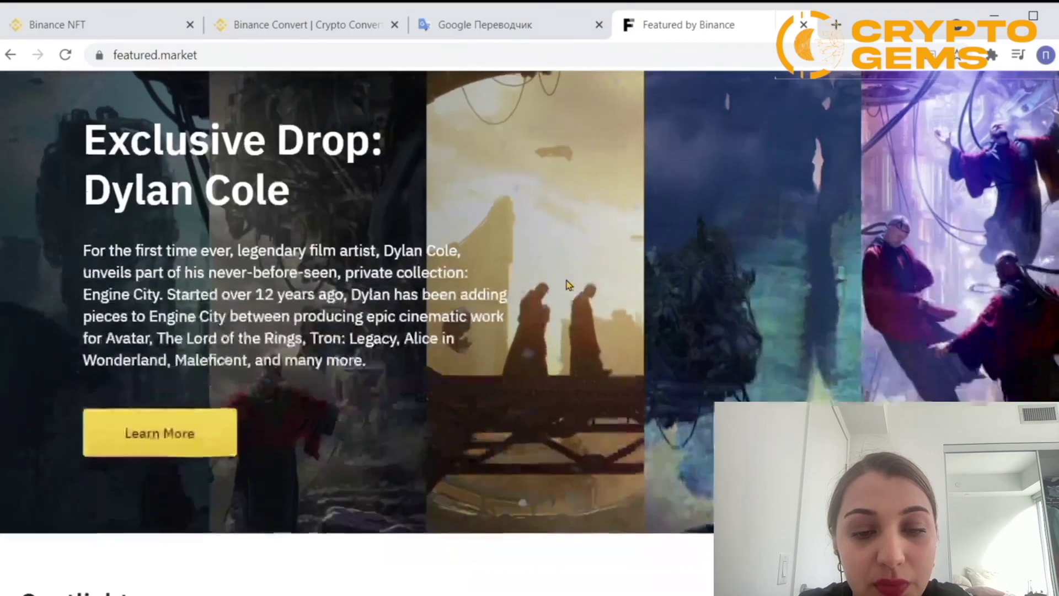
scroll(850, 273, up, 5)
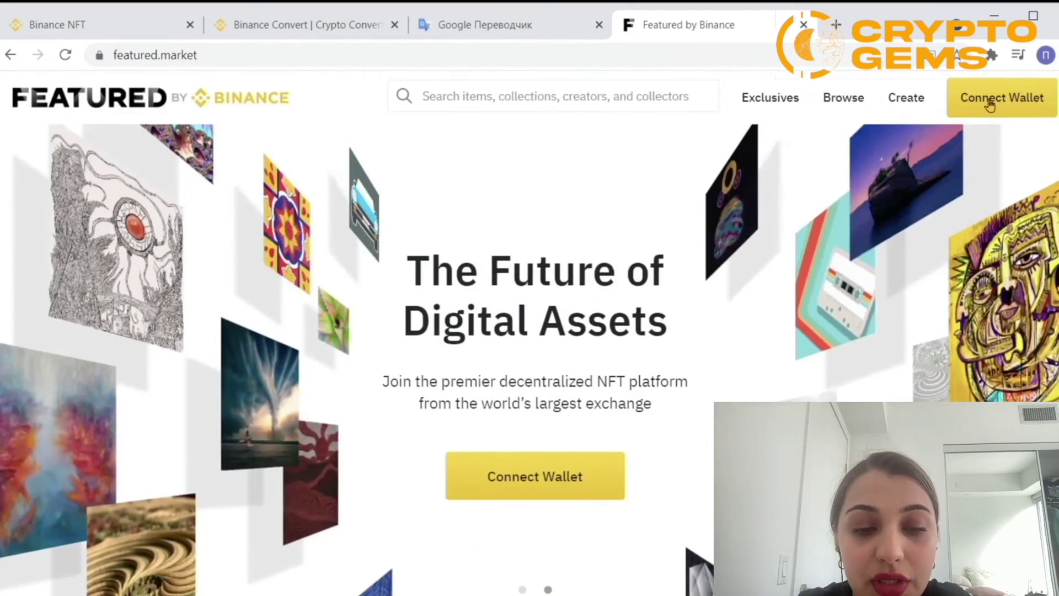